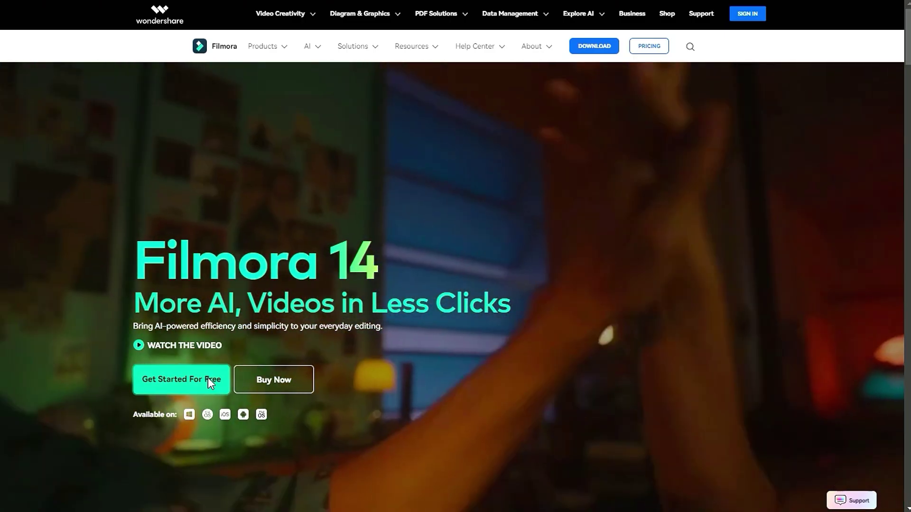
# Step: Save the Filmora installer, then subscribe to Filmora for Creators and check its notification options
pyautogui.click(208, 378)
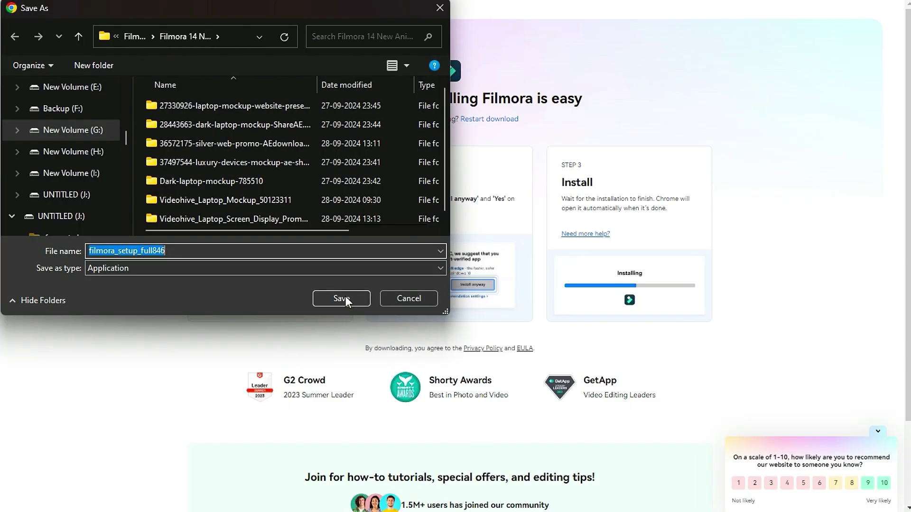
pyautogui.click(345, 297)
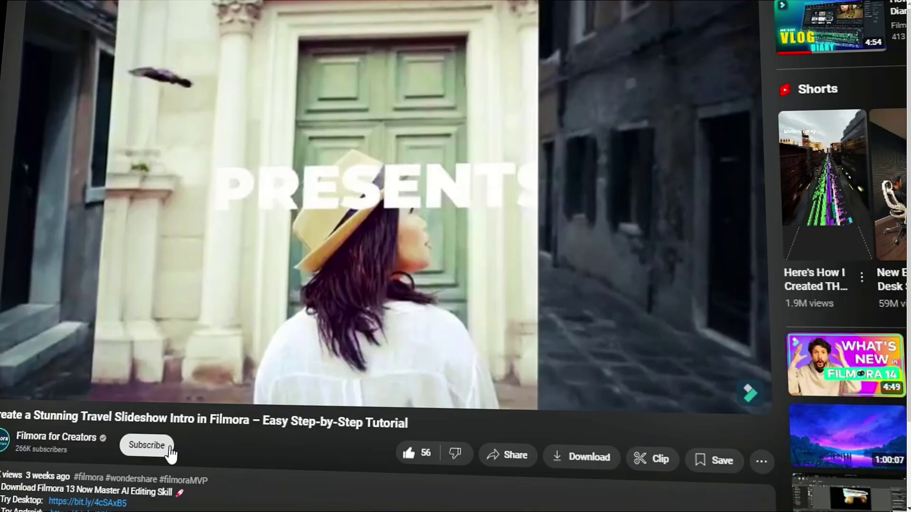
pyautogui.click(171, 451)
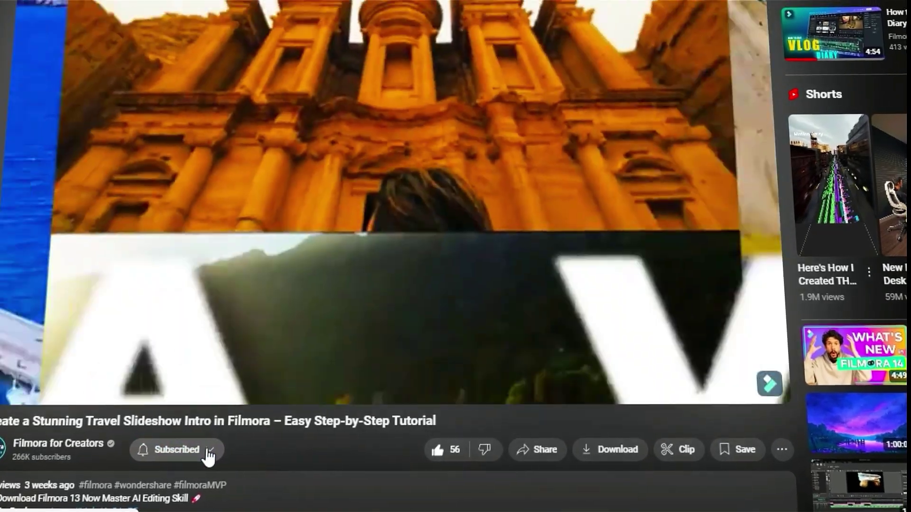
pyautogui.click(202, 453)
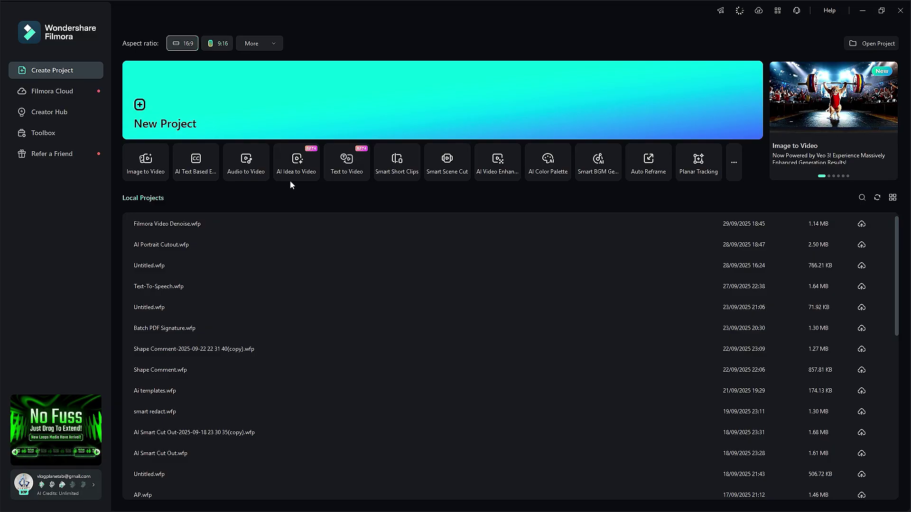
# Step: Create a new project, import Clip-1, and place it at the start of Video 1
pyautogui.click(346, 116)
pyautogui.click(224, 242)
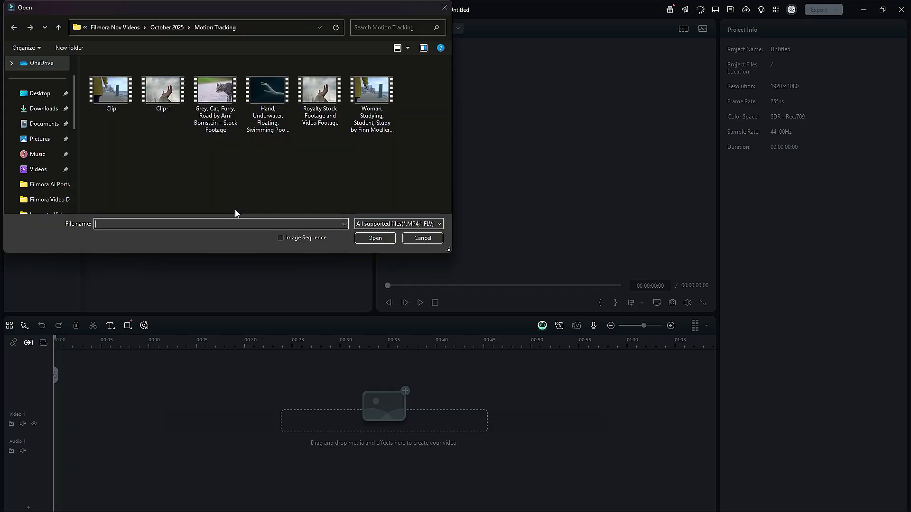
pyautogui.doubleClick(173, 109)
pyautogui.moveTo(171, 90); pyautogui.dragTo(54, 433)
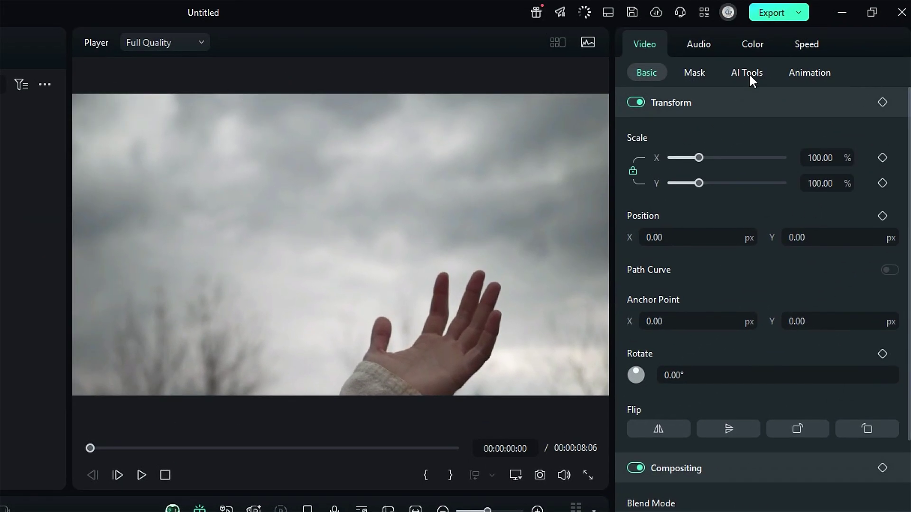
# Step: Enable Motion Tracking in Clip-1's AI Tools and move the tracking box onto the palm
pyautogui.click(750, 73)
pyautogui.scroll(-5, 760, 104)
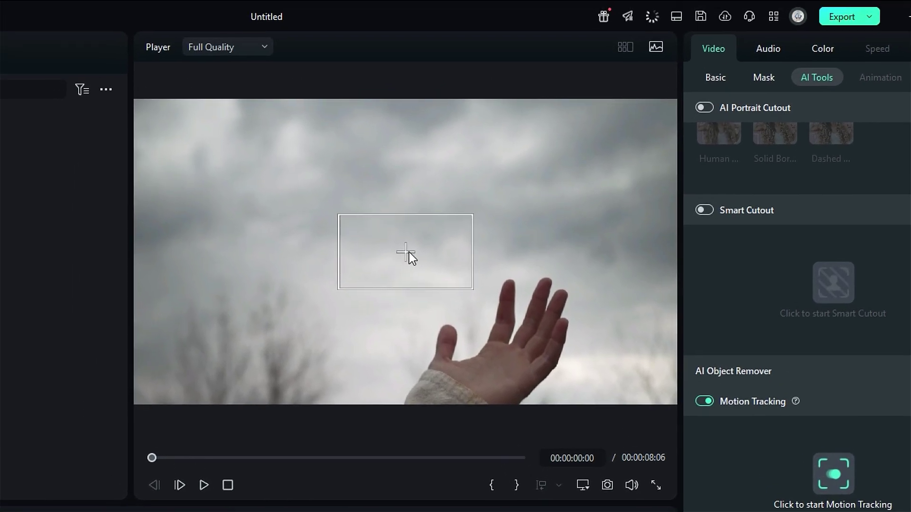
pyautogui.click(405, 253)
pyautogui.moveTo(420, 277); pyautogui.dragTo(471, 343)
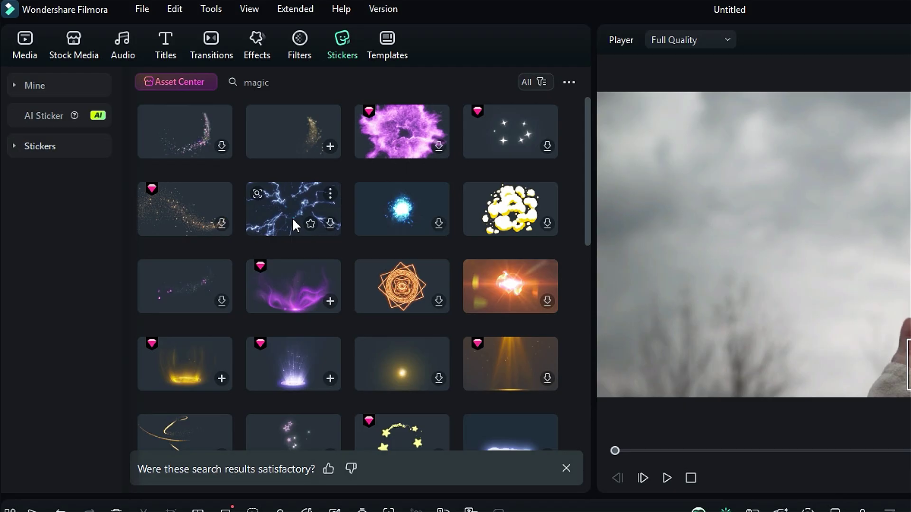
# Step: Add the purple Light Effects sticker on Video 2 at Clip-1's length, linked to the hand track
pyautogui.click(291, 290)
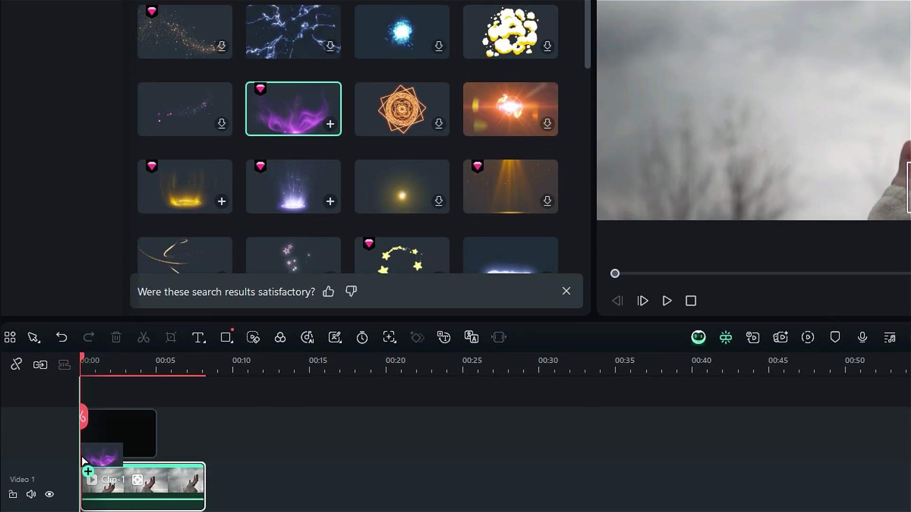
pyautogui.moveTo(291, 290)
pyautogui.mouseDown()
pyautogui.moveTo(128, 367)
pyautogui.moveTo(205, 378)
pyautogui.mouseUp()
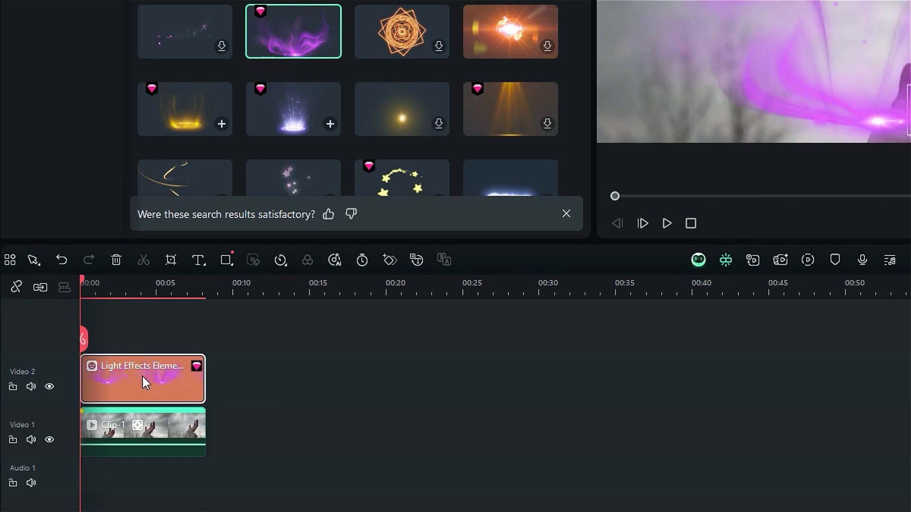
pyautogui.click(201, 418)
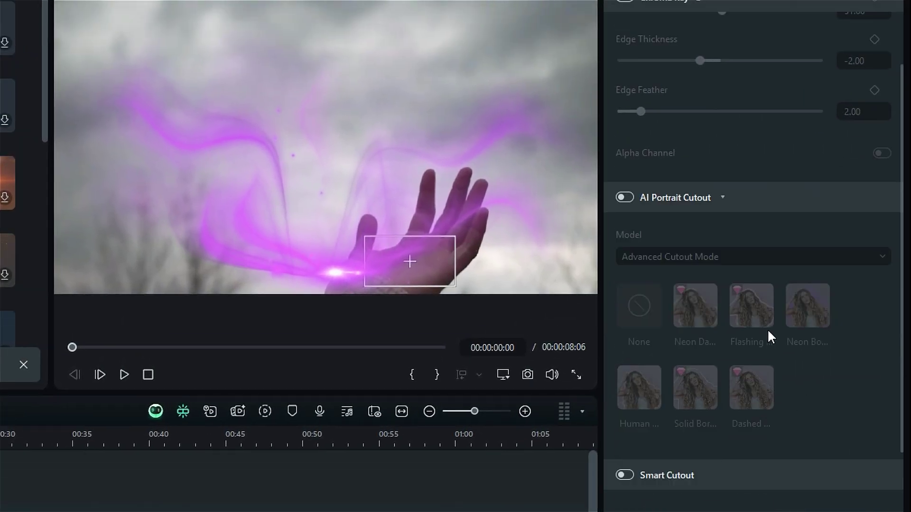
pyautogui.scroll(-3, 767, 329)
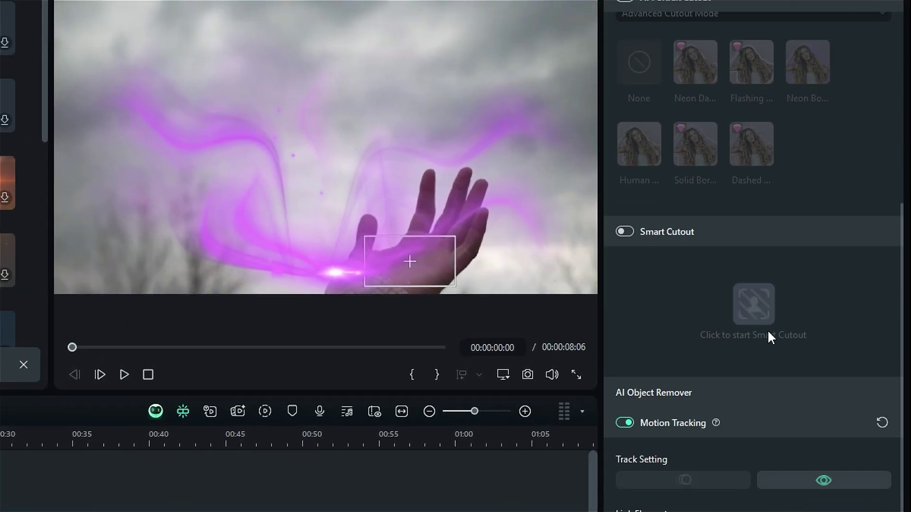
pyautogui.scroll(-2, 767, 330)
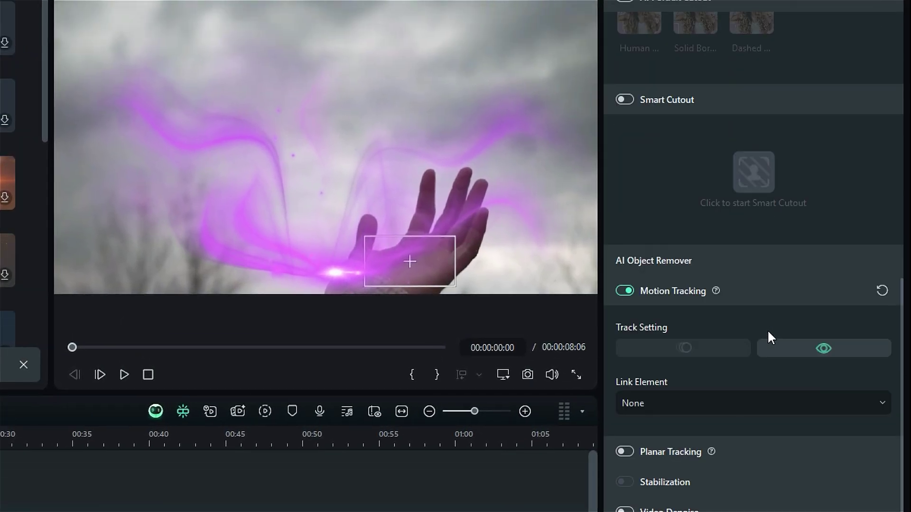
pyautogui.click(711, 401)
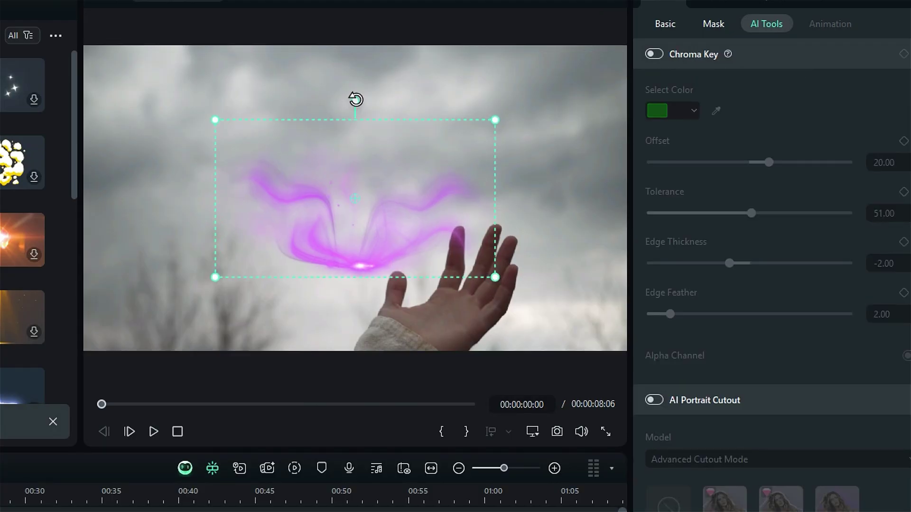
# Step: Tilt the purple sticker about 20° onto the palm, blend it in Screen mode, and preview
pyautogui.moveTo(356, 99); pyautogui.dragTo(308, 66)
pyautogui.moveTo(370, 258); pyautogui.dragTo(428, 321)
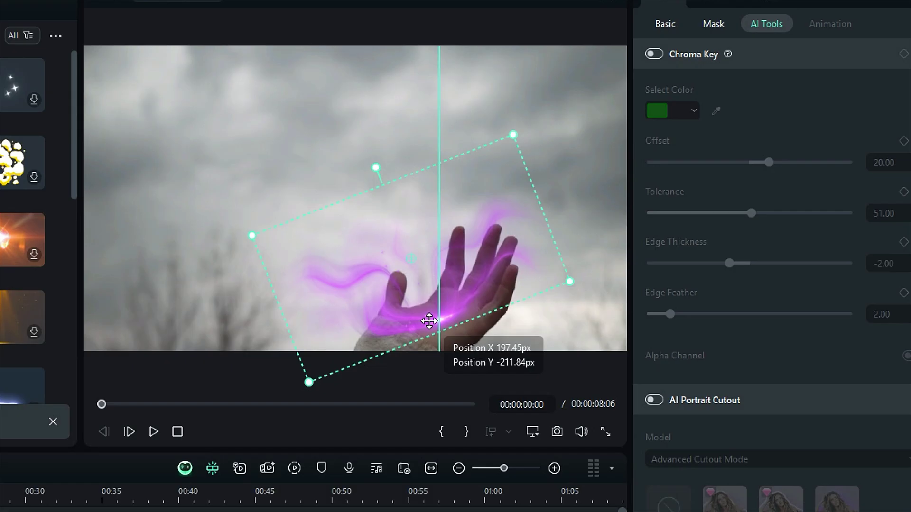
pyautogui.click(673, 25)
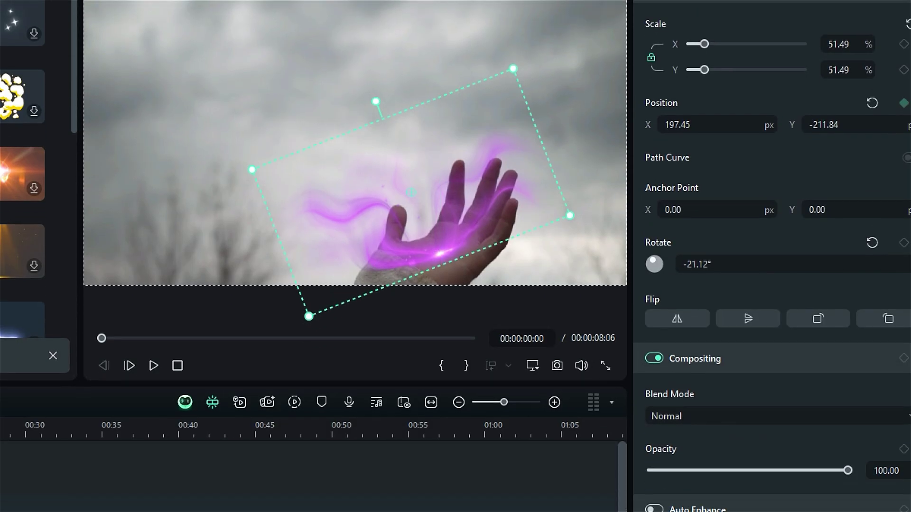
pyautogui.click(766, 263)
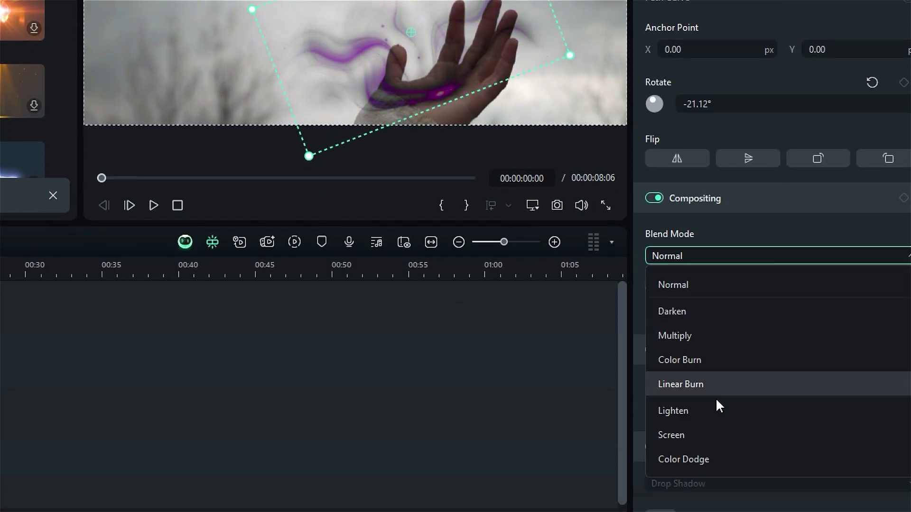
pyautogui.click(690, 433)
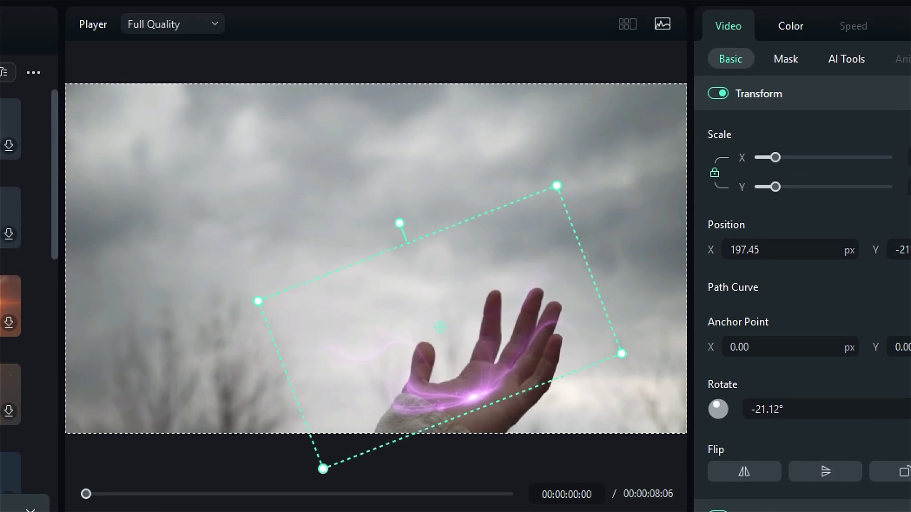
pyautogui.press('space')
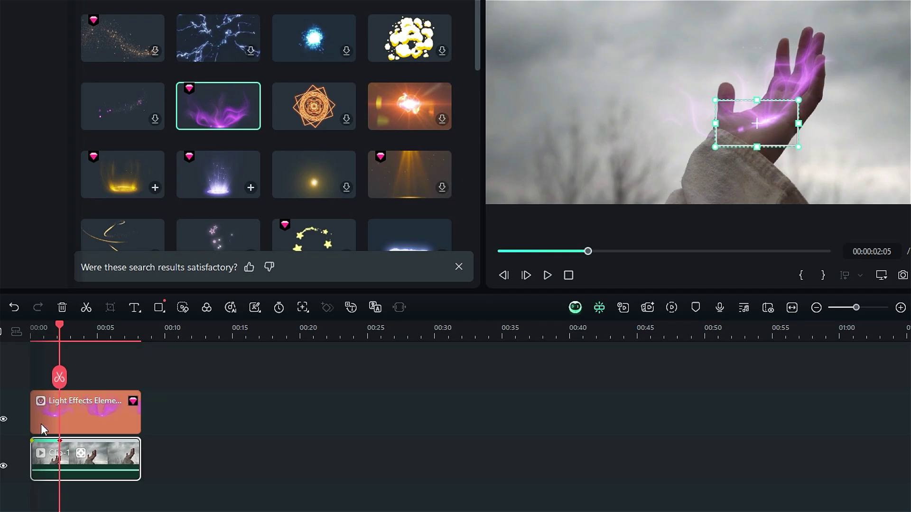
pyautogui.moveTo(62, 329); pyautogui.dragTo(107, 341)
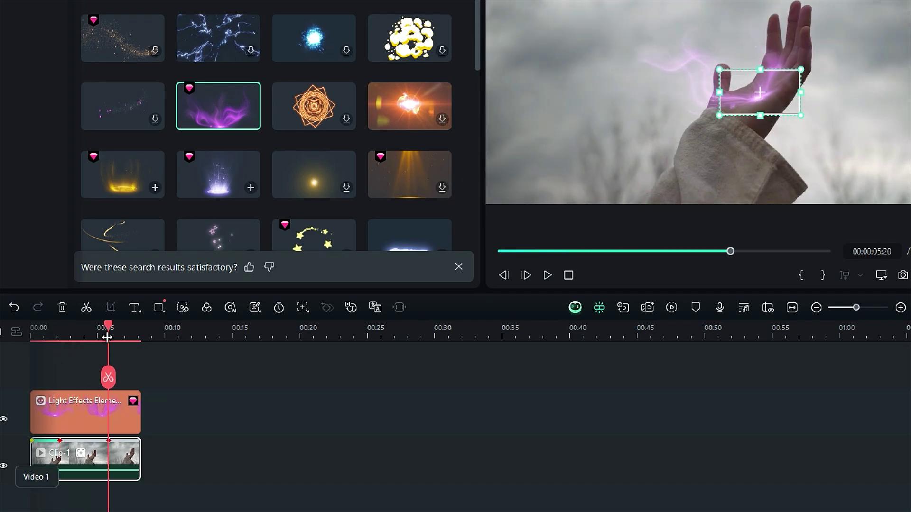
pyautogui.moveTo(112, 325); pyautogui.dragTo(42, 350)
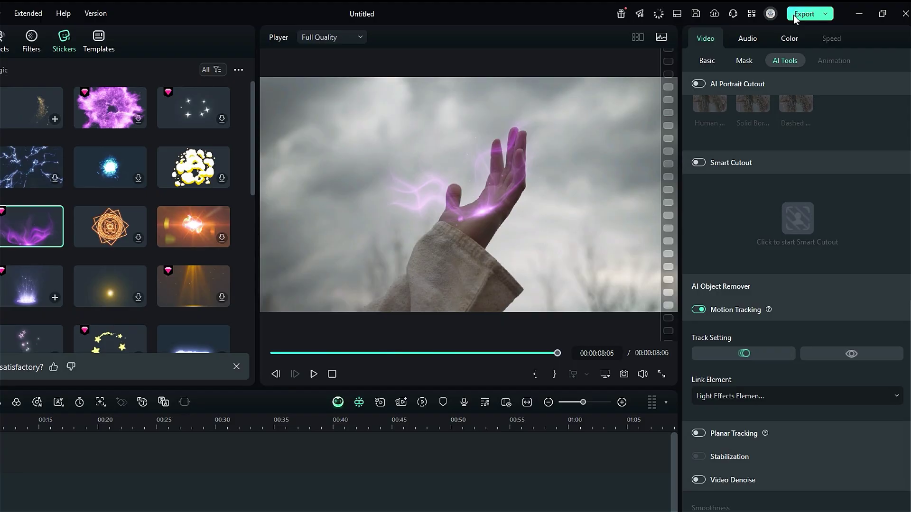
# Step: Open Export and check the format list and resolution list, keeping MP4 at 1920*1080
pyautogui.click(797, 15)
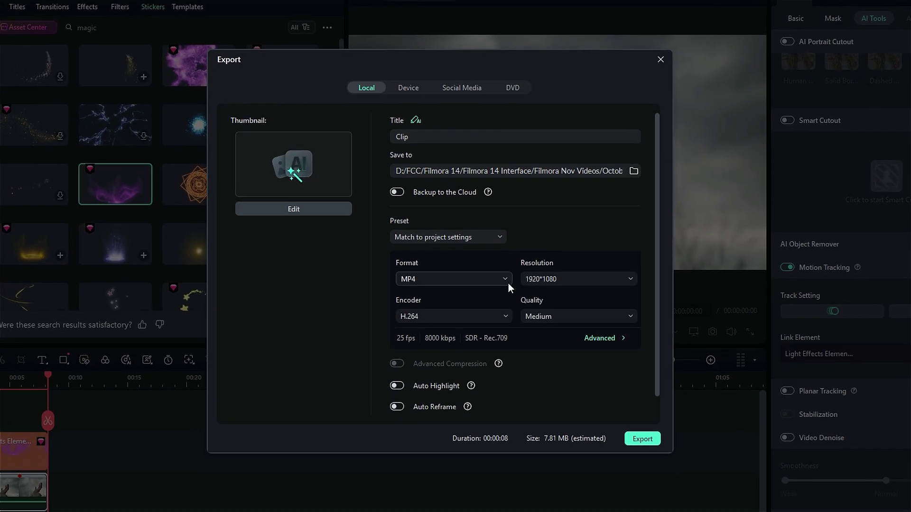
pyautogui.click(504, 279)
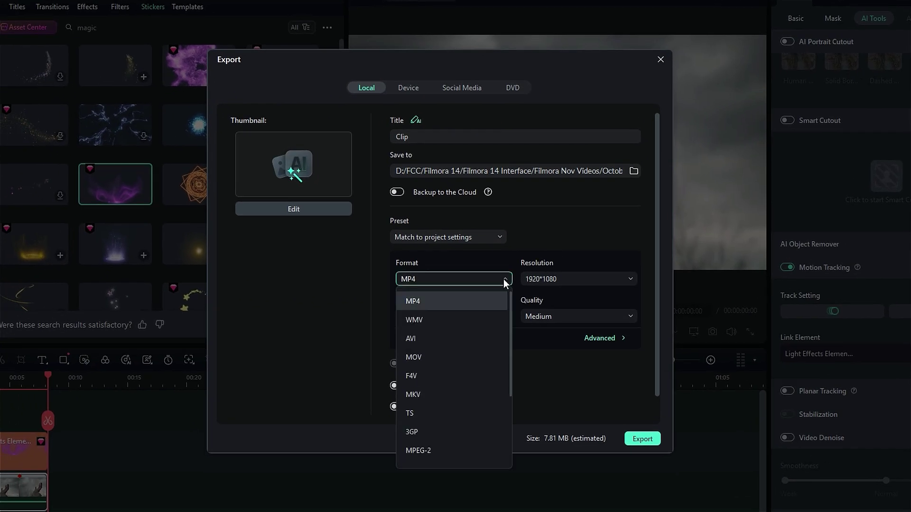
pyautogui.click(630, 279)
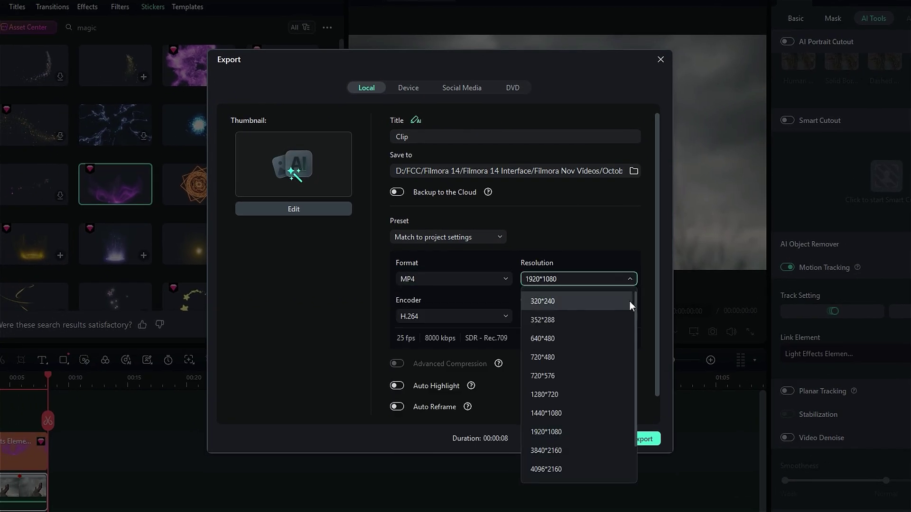
pyautogui.click(654, 394)
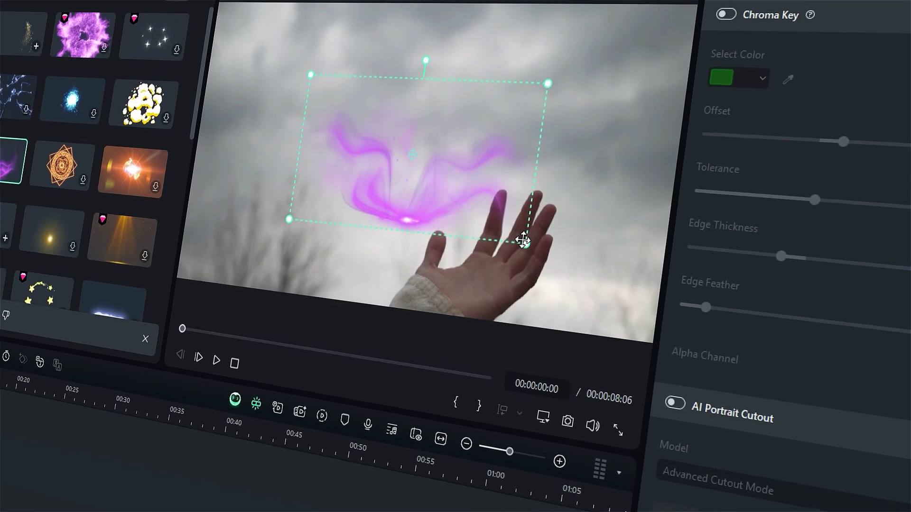
# Step: Shrink the purple sticker to about half size, tilt it about 21°, and move it onto the palm
pyautogui.moveTo(524, 242); pyautogui.dragTo(533, 258)
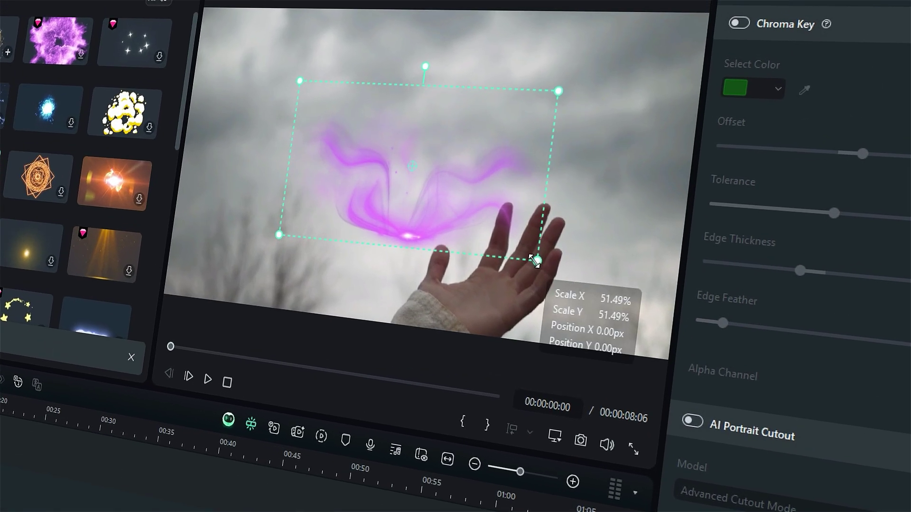
pyautogui.moveTo(426, 59); pyautogui.dragTo(368, 47)
pyautogui.moveTo(409, 201); pyautogui.dragTo(491, 334)
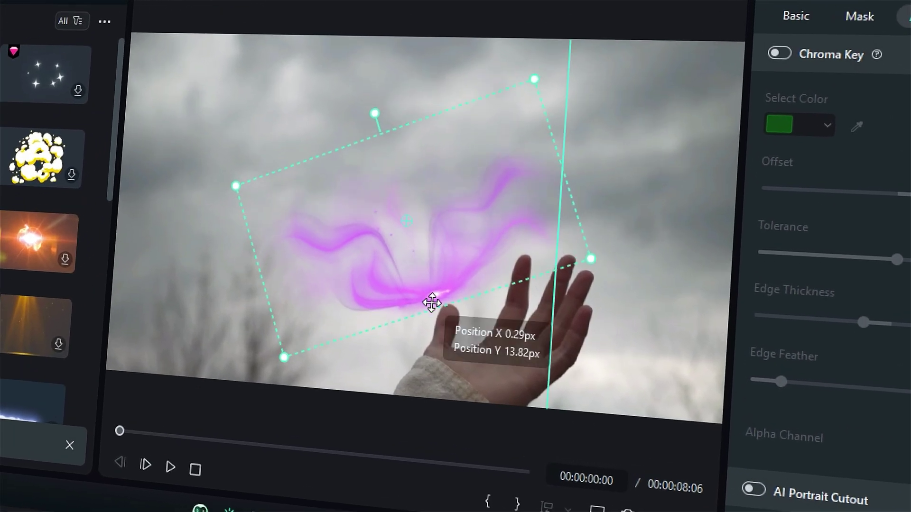